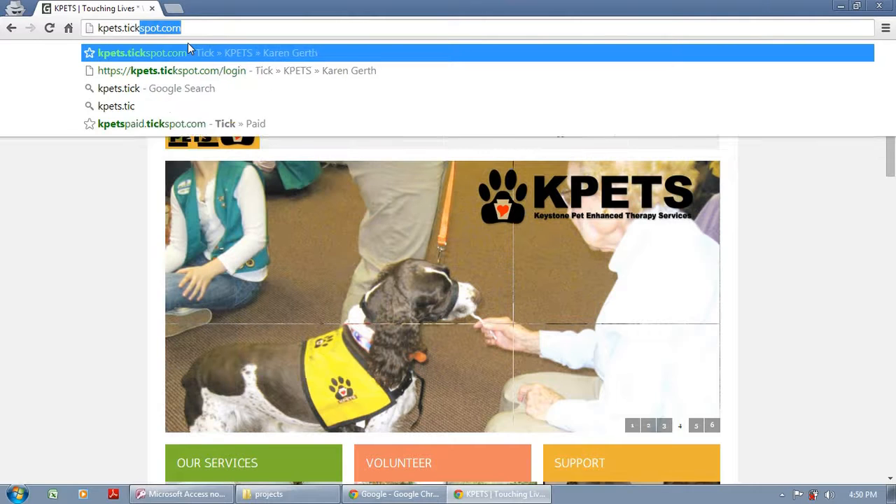
- Go to kpets.tickspot.com in Chrome
{"action": "type", "text": "com"}
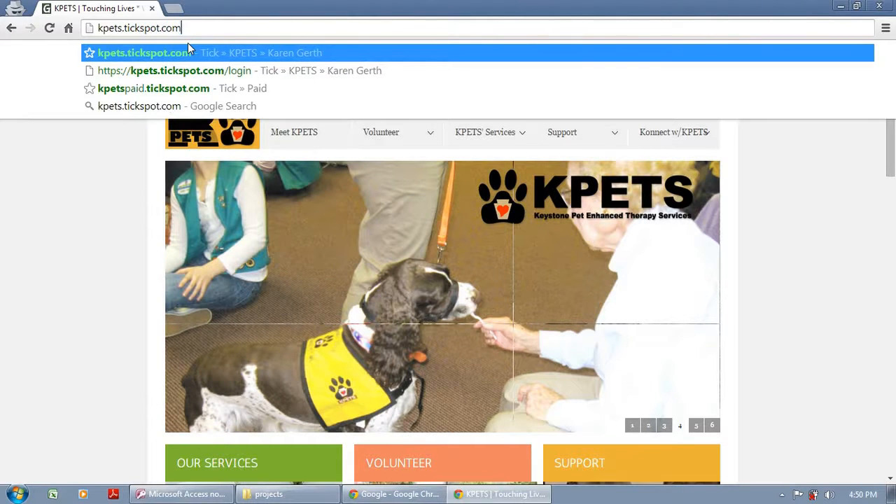
{"action": "key", "text": "Return"}
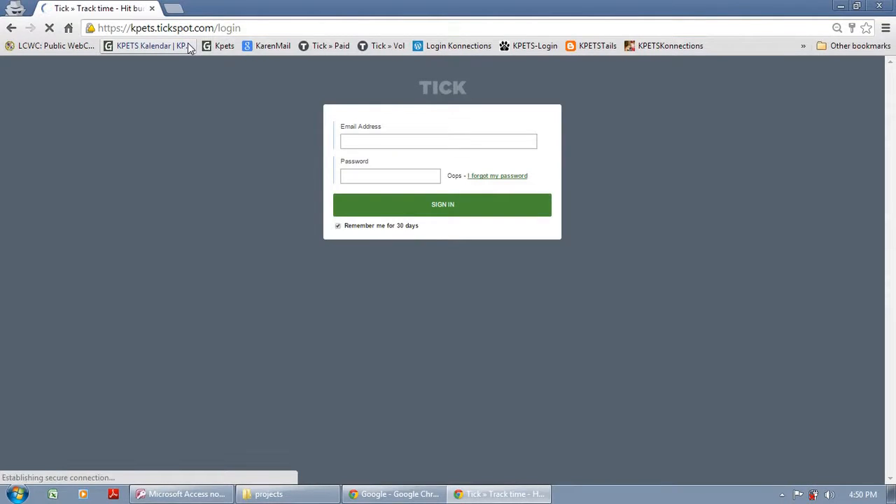
- Sign in to Tick with the KPETS account email address and password
{"action": "left_click", "coordinate": [346, 140]}
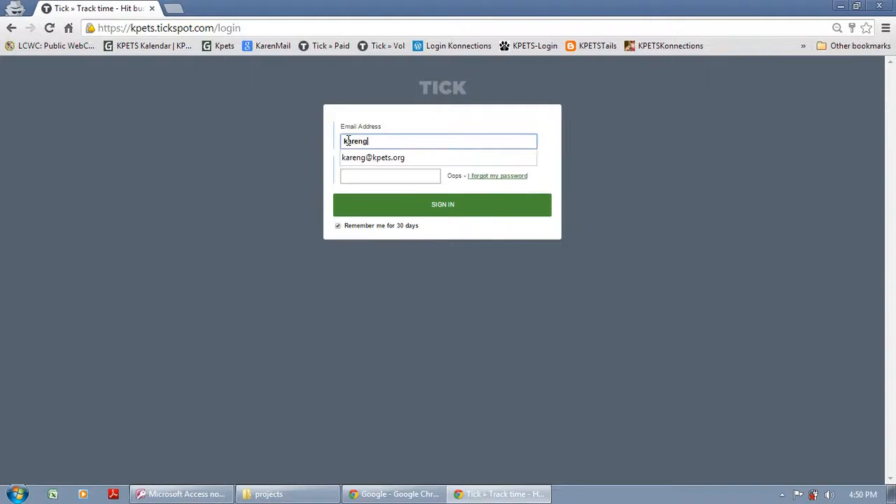
{"action": "key", "text": "Tab"}
{"action": "type", "text": "•••••••"}
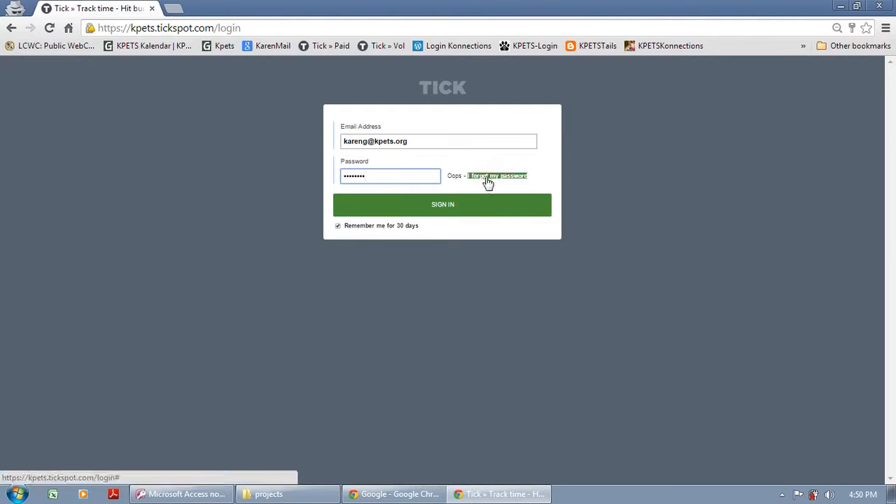
{"action": "left_click", "coordinate": [442, 206]}
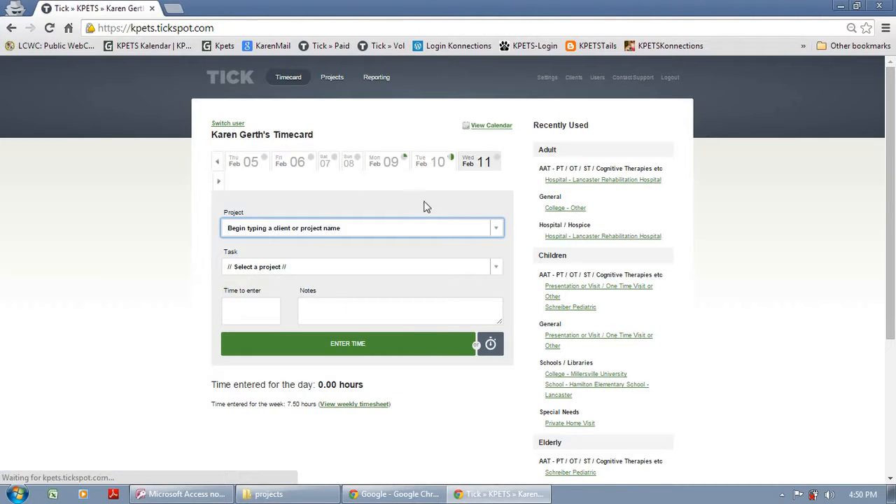
- Move the date strip to the Feb 09–15 week and select Wednesday, Feb 11
{"action": "left_click", "coordinate": [217, 166]}
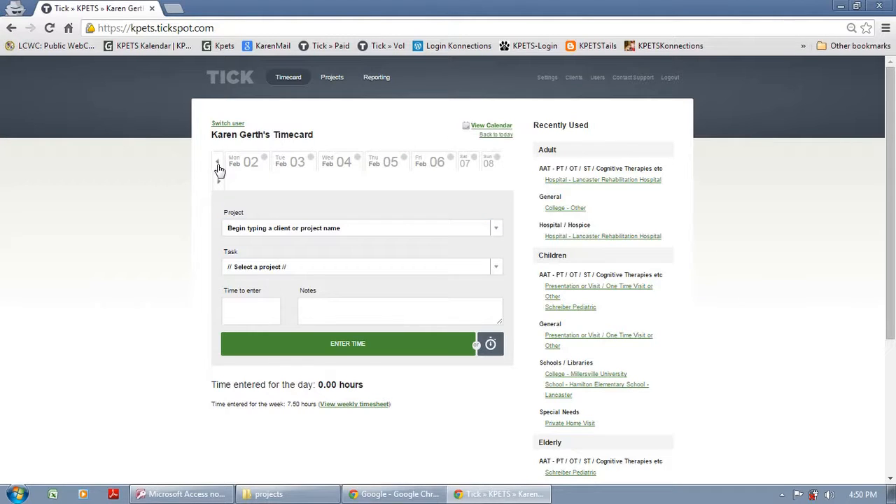
{"action": "left_click", "coordinate": [218, 165]}
{"action": "left_click", "coordinate": [218, 183]}
{"action": "left_click", "coordinate": [219, 183]}
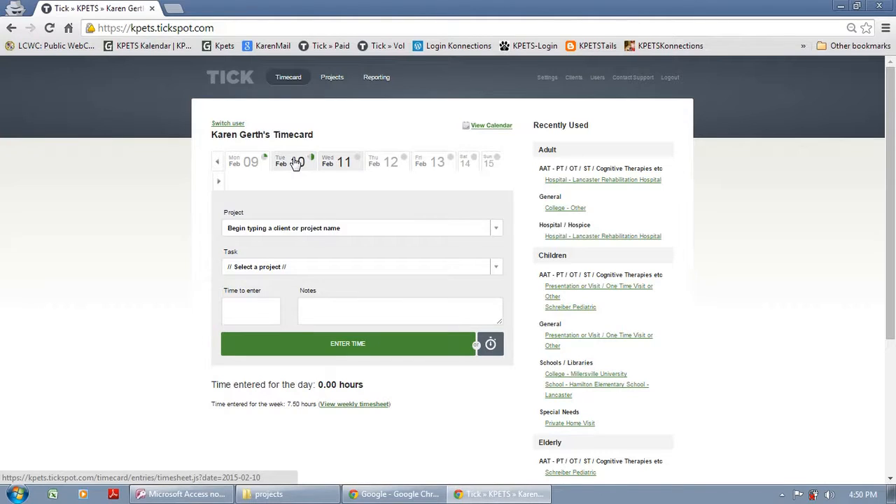
{"action": "left_click", "coordinate": [328, 162]}
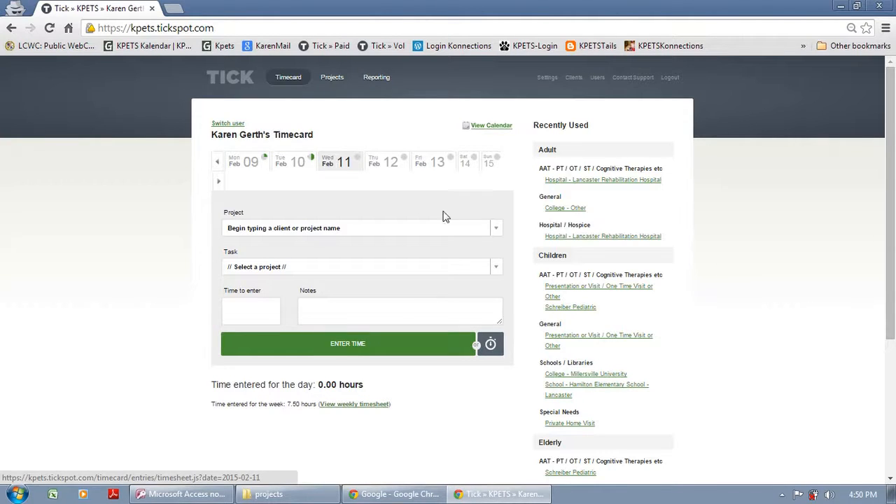
{"action": "left_click", "coordinate": [496, 233]}
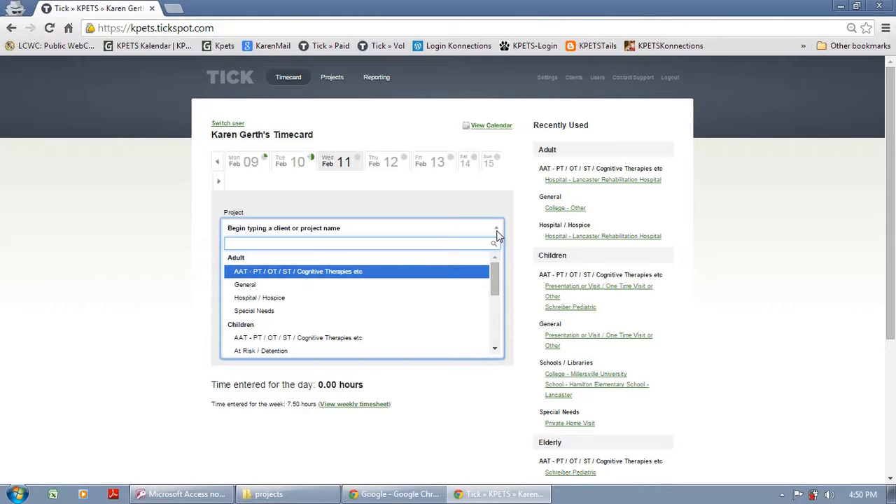
- Log 1 hour to Children AAT therapies / Schreiber Pediatric with note '1.16, notes can go here'
{"action": "left_click_drag", "start_coordinate": [492, 275], "coordinate": [493, 350]}
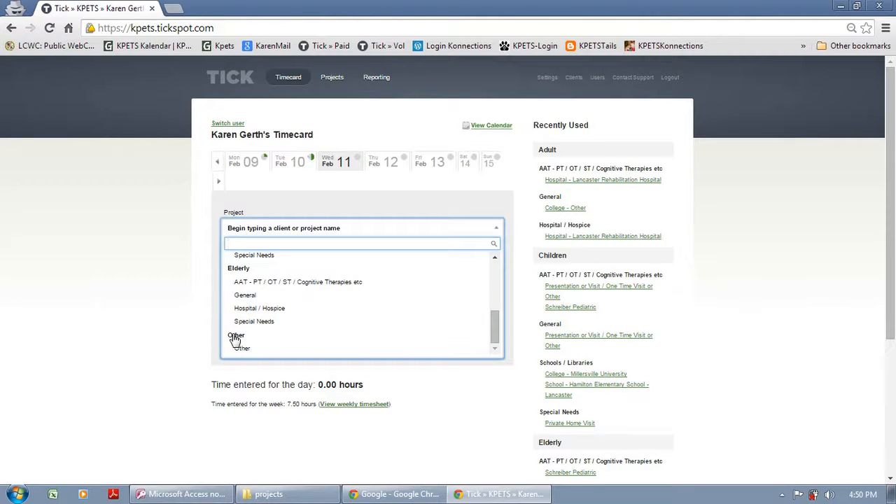
{"action": "left_click_drag", "start_coordinate": [495, 338], "coordinate": [497, 302]}
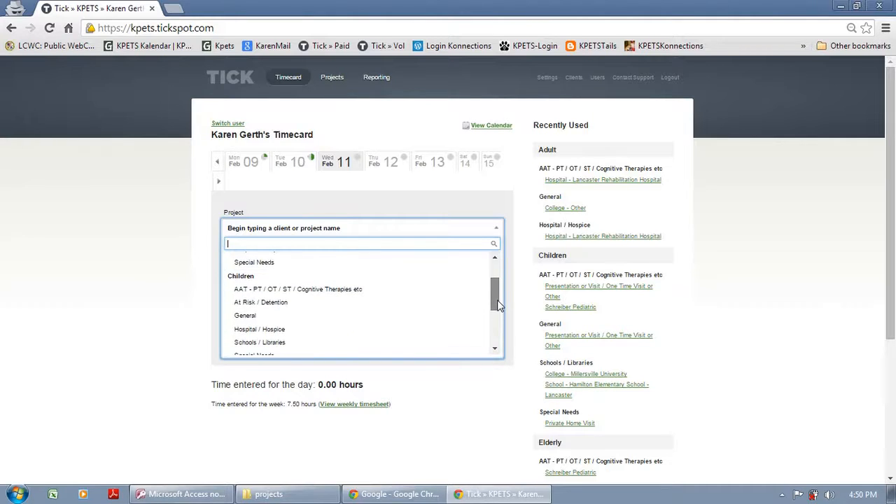
{"action": "left_click", "coordinate": [315, 291]}
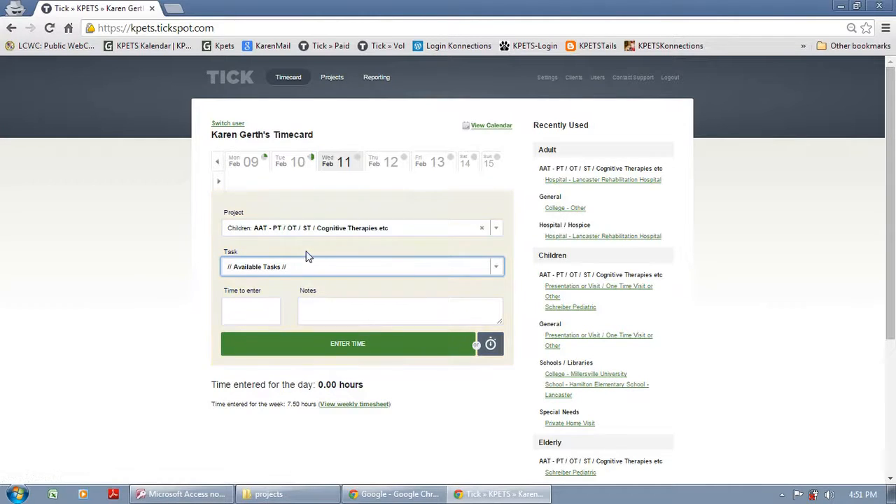
{"action": "left_click", "coordinate": [497, 269]}
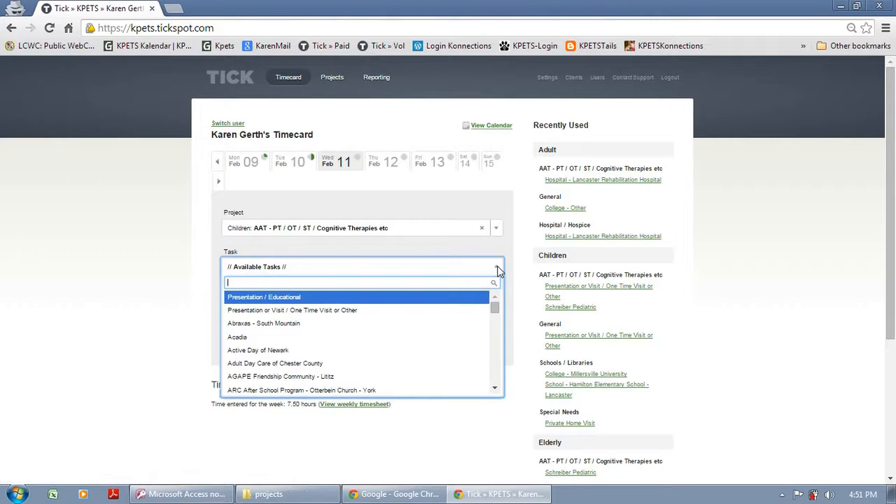
{"action": "type", "text": "schre"}
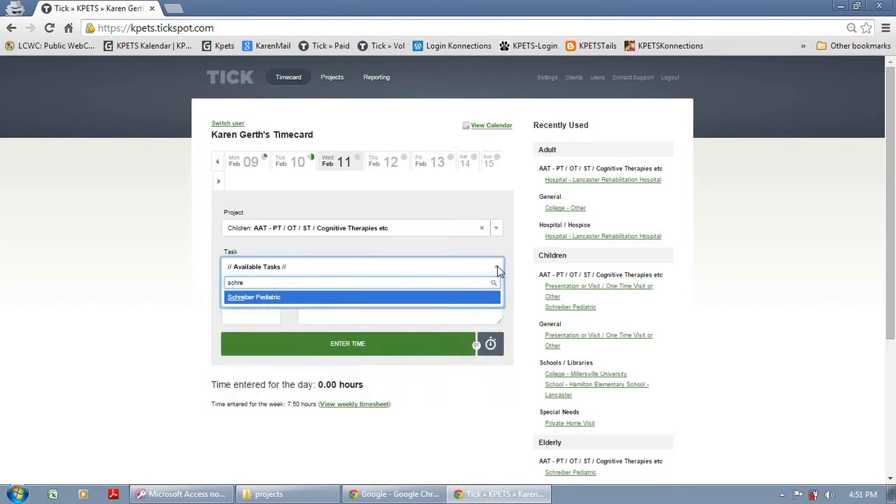
{"action": "left_click", "coordinate": [289, 298]}
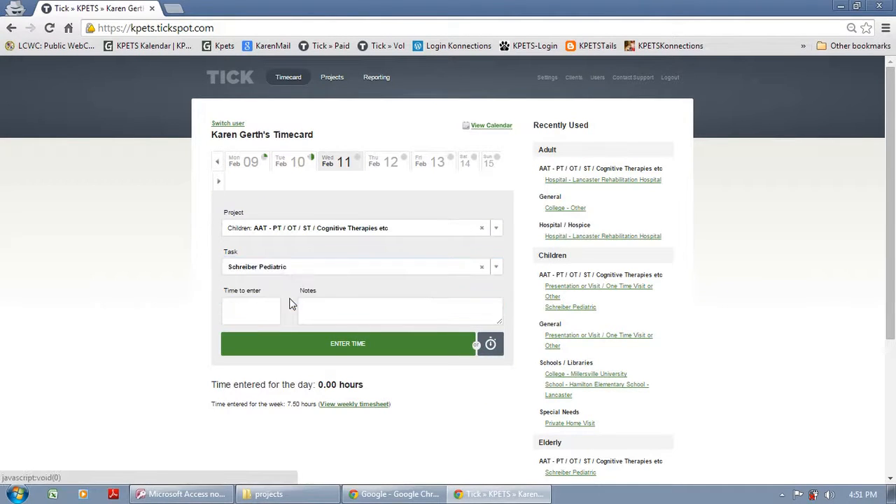
{"action": "left_click", "coordinate": [270, 310]}
{"action": "type", "text": "1"}
{"action": "left_click", "coordinate": [317, 310]}
{"action": "type", "text": "1."}
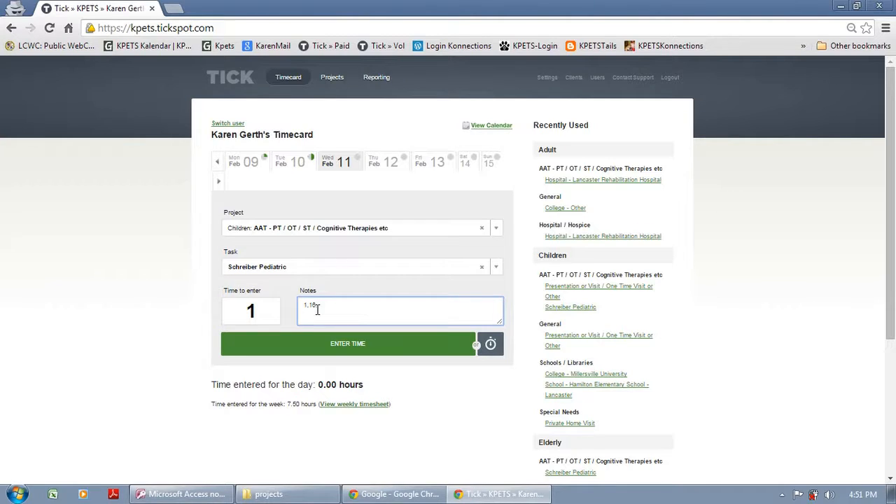
{"action": "type", "text": "16, notes can go here"}
{"action": "left_click", "coordinate": [363, 346]}
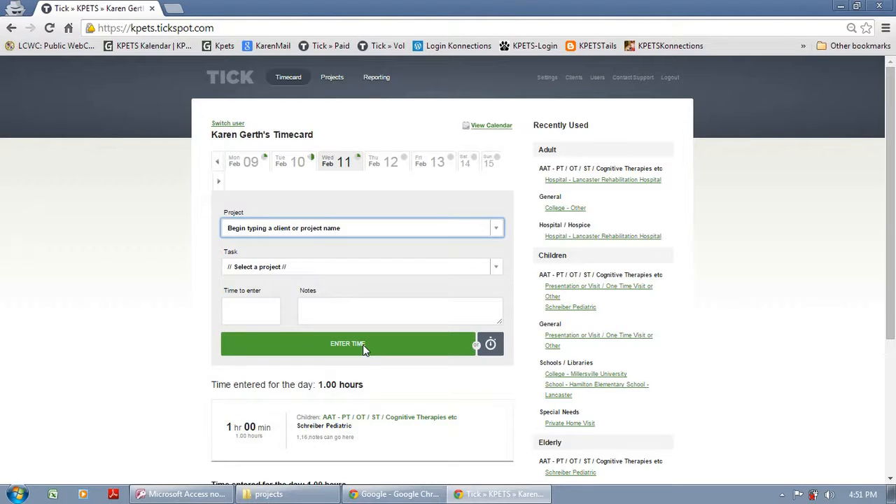
- Switch to Thursday, Feb 12 and choose the Adult AAT therapies project
{"action": "left_click", "coordinate": [383, 161]}
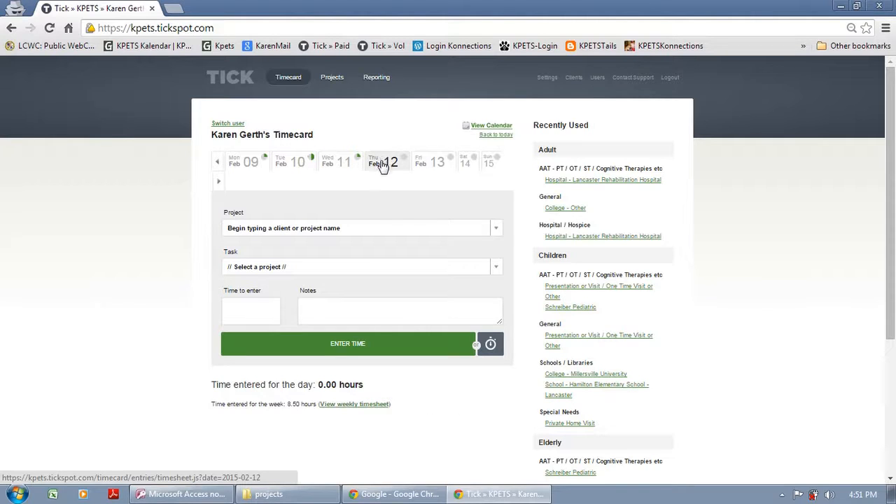
{"action": "left_click", "coordinate": [496, 231]}
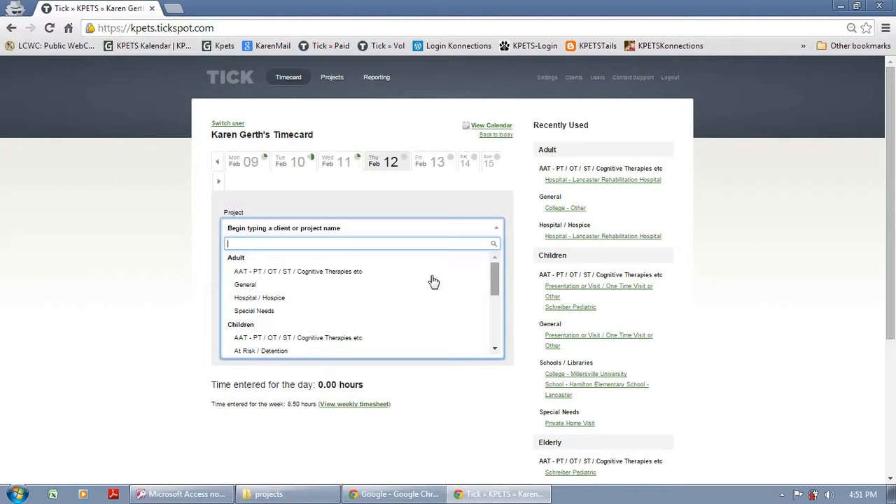
{"action": "left_click", "coordinate": [335, 280]}
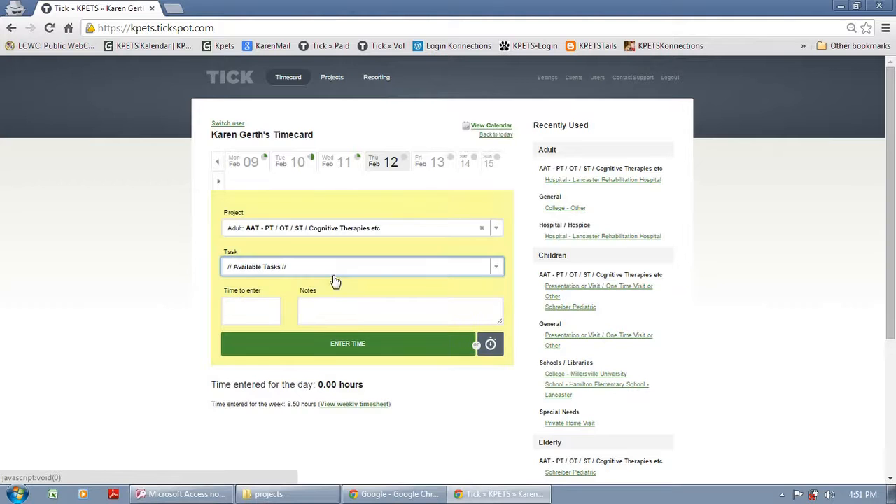
- Search the tasks and pick Hospital - Lancaster Rehabilitation Hospital
{"action": "left_click", "coordinate": [497, 268]}
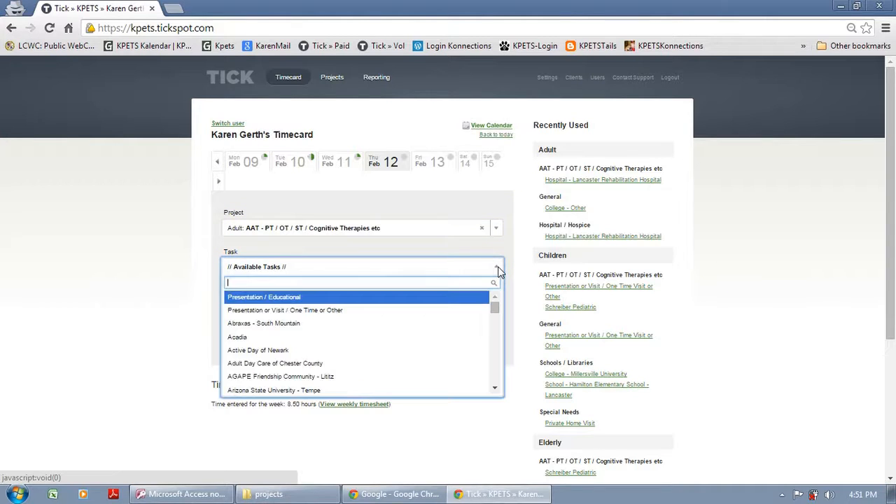
{"action": "type", "text": "schoo"}
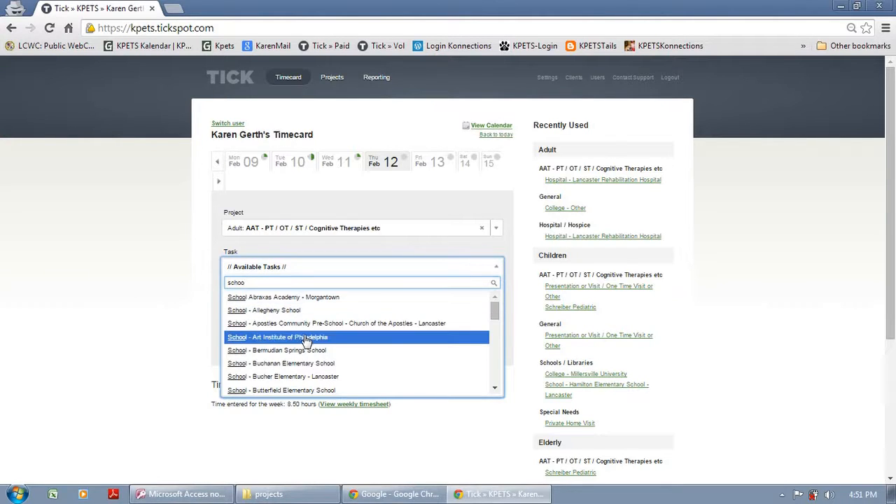
{"action": "scroll", "coordinate": [301, 353], "scroll_direction": "down", "scroll_amount": 8}
{"action": "scroll", "coordinate": [299, 353], "scroll_direction": "up", "scroll_amount": 8}
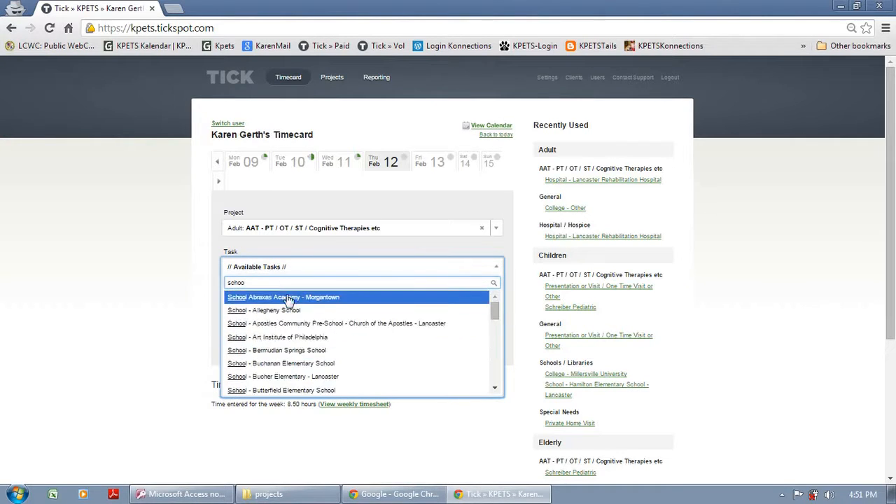
{"action": "left_click_drag", "start_coordinate": [282, 285], "coordinate": [198, 282]}
{"action": "type", "text": "hospti"}
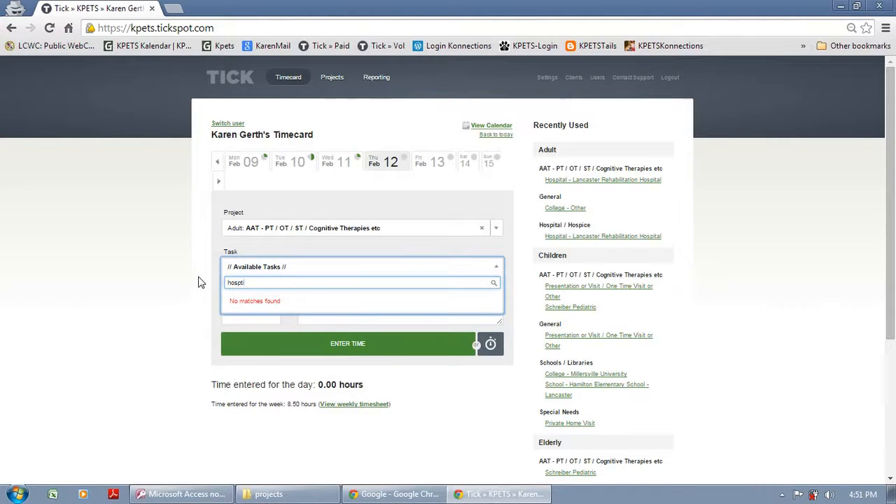
{"action": "key", "text": "BackSpace"}
{"action": "key", "text": "BackSpace"}
{"action": "type", "text": "ital"}
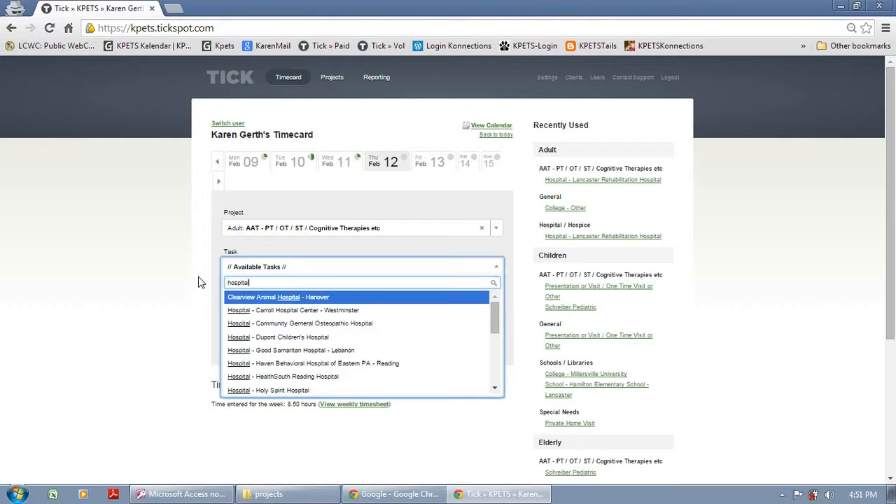
{"action": "scroll", "coordinate": [283, 364], "scroll_direction": "down", "scroll_amount": 5}
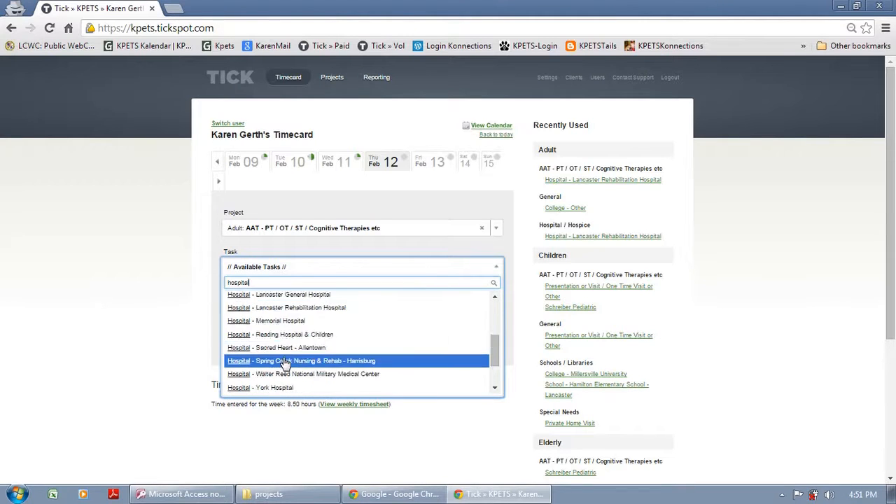
{"action": "scroll", "coordinate": [283, 367], "scroll_direction": "up", "scroll_amount": 3}
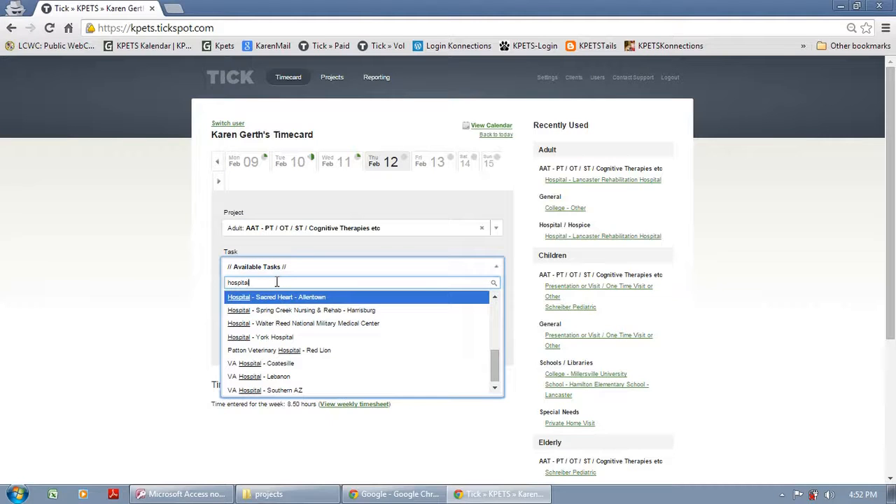
{"action": "key", "text": "BackSpace"}
{"action": "key", "text": "BackSpace"}
{"action": "key", "text": "BackSpace"}
{"action": "key", "text": "BackSpace"}
{"action": "type", "text": "i"}
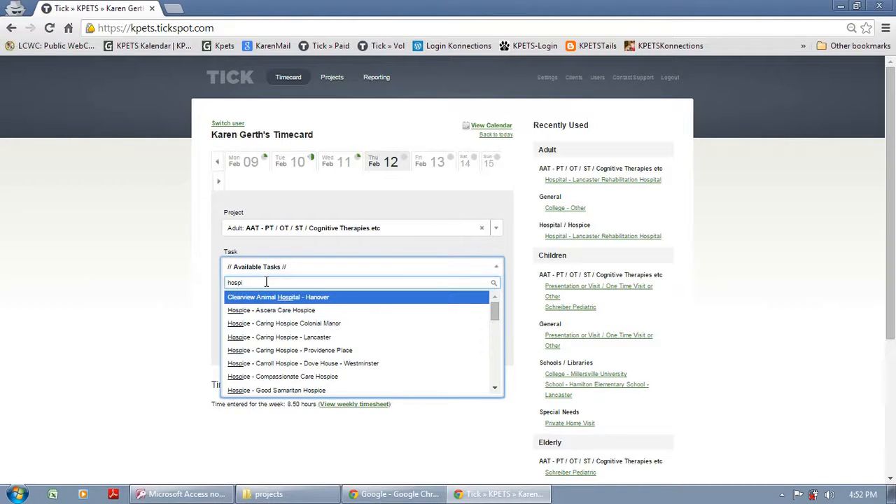
{"action": "type", "text": "tal"}
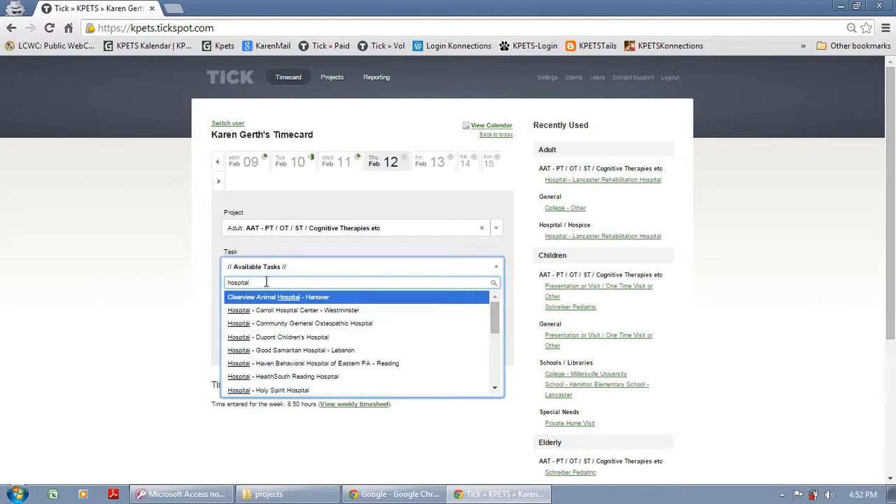
{"action": "type", "text": " - lan"}
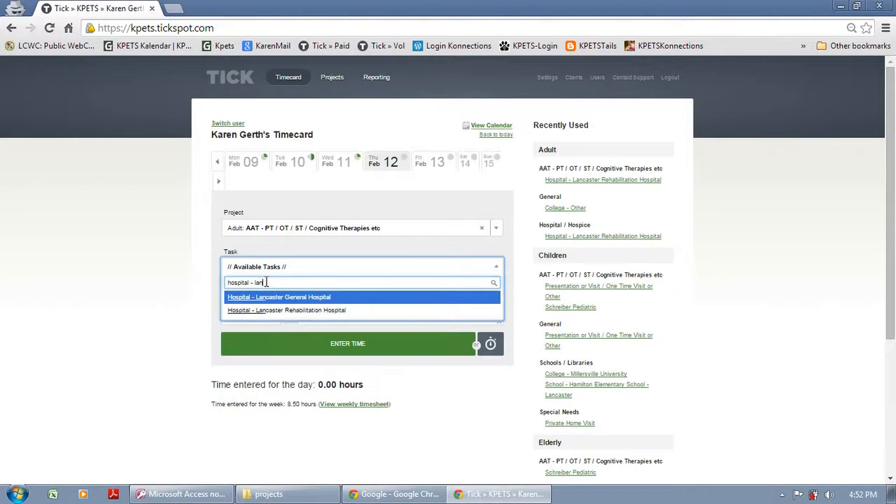
{"action": "left_click", "coordinate": [259, 310]}
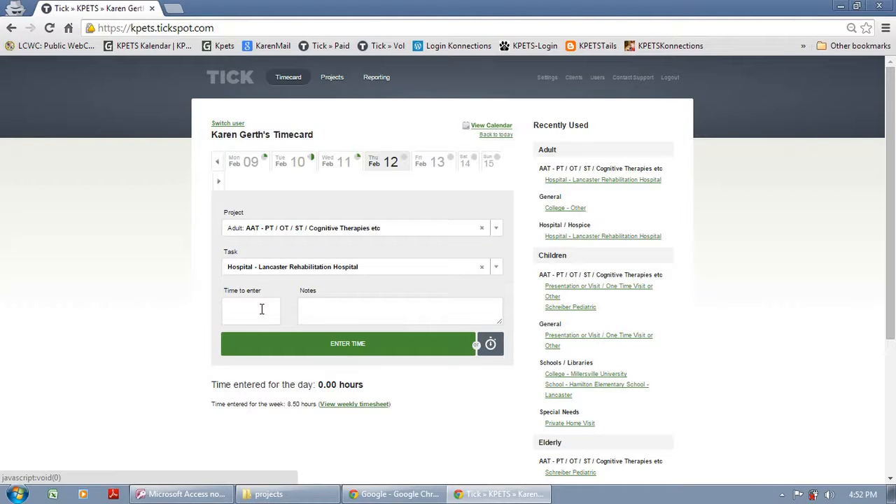
- Enter 1 hour for the entry and begin typing its note
{"action": "left_click", "coordinate": [261, 309]}
{"action": "type", "text": "1"}
{"action": "left_click", "coordinate": [320, 310]}
{"action": "type", "text": "S"}
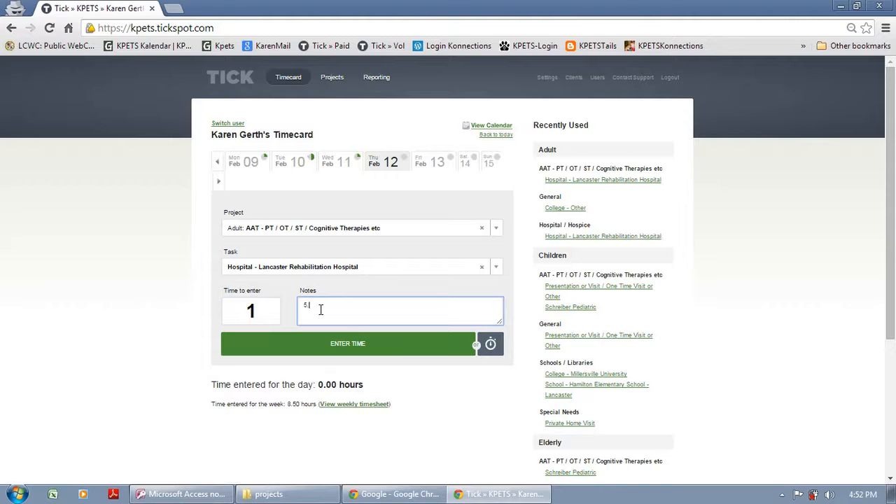
{"action": "type", "text": ". 18"}
- Save the hospital entry, then choose project Other and task Staff booth / fund raising efforts
{"action": "left_click", "coordinate": [348, 346]}
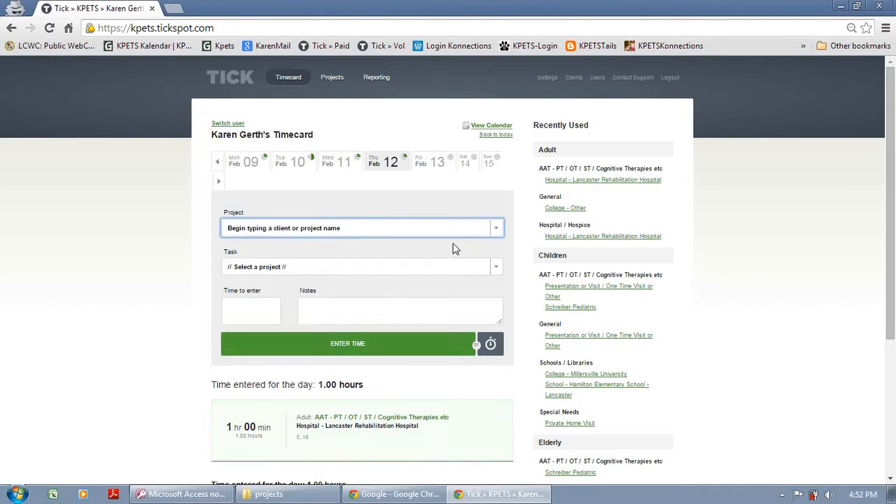
{"action": "left_click", "coordinate": [494, 230]}
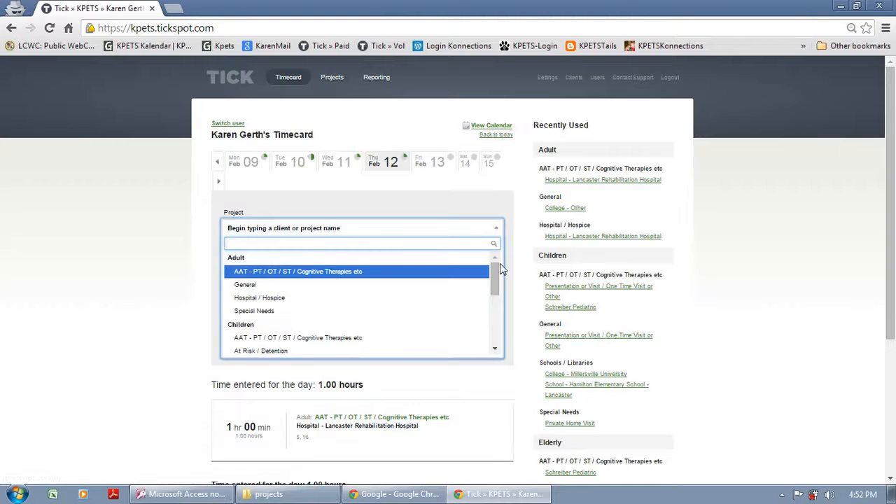
{"action": "left_click_drag", "start_coordinate": [497, 275], "coordinate": [494, 331]}
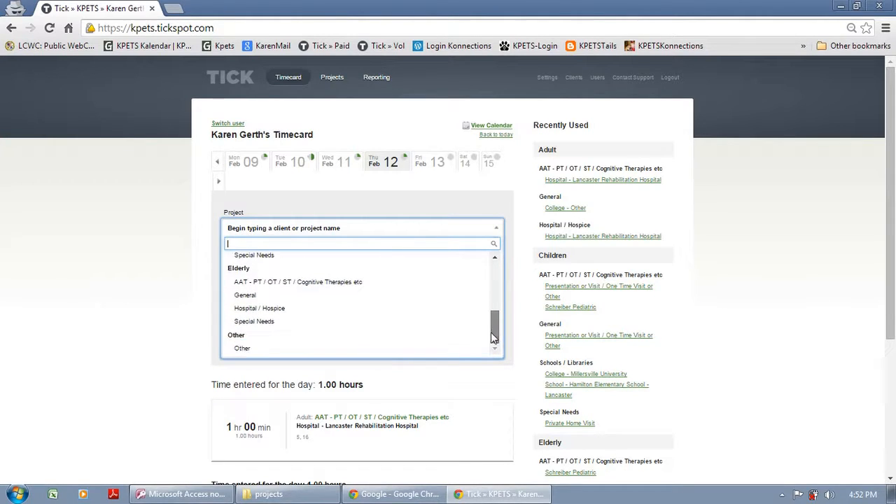
{"action": "left_click", "coordinate": [241, 349]}
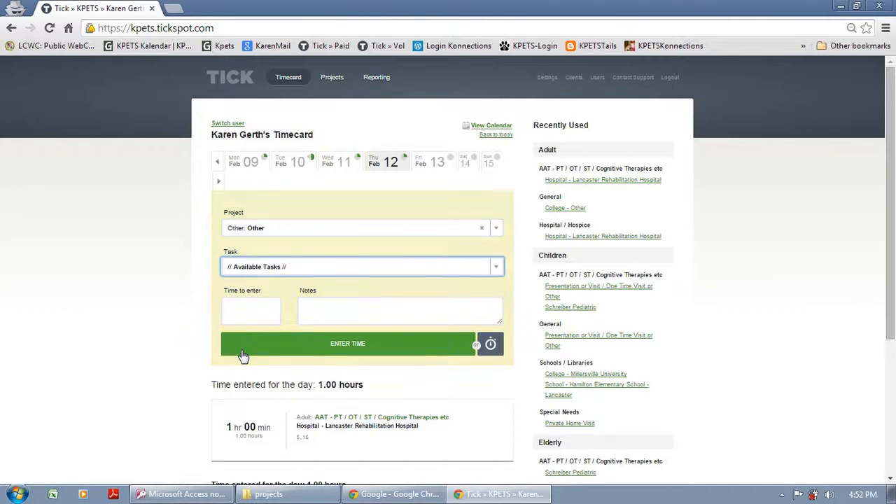
{"action": "left_click", "coordinate": [492, 271]}
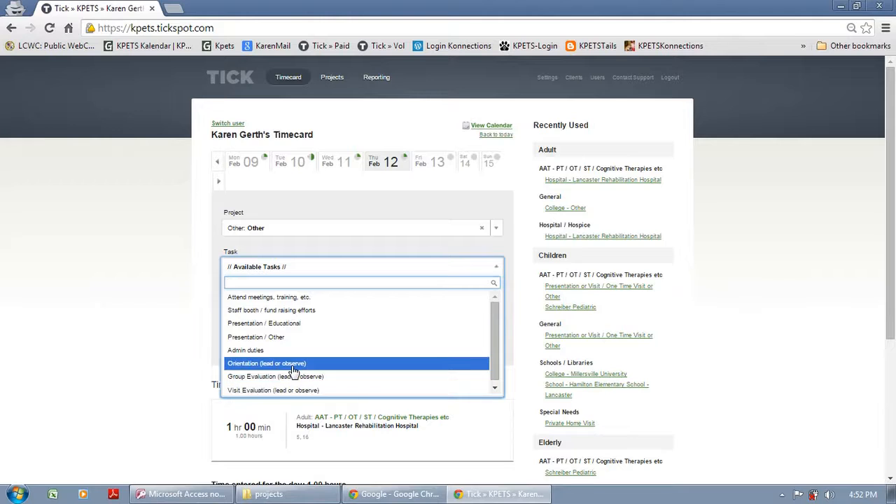
{"action": "left_click", "coordinate": [298, 314]}
- Log 2 hours with the note '25, 50, bark for life'
{"action": "left_click", "coordinate": [271, 315]}
{"action": "type", "text": "2"}
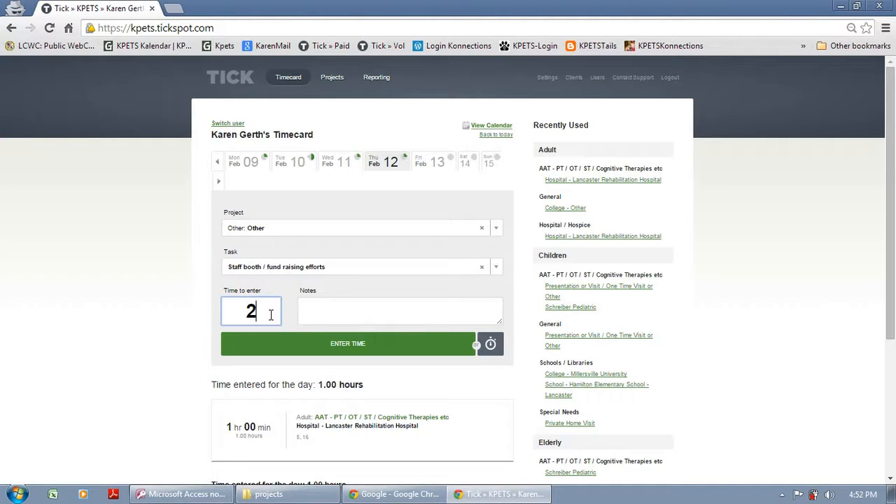
{"action": "left_click", "coordinate": [331, 306]}
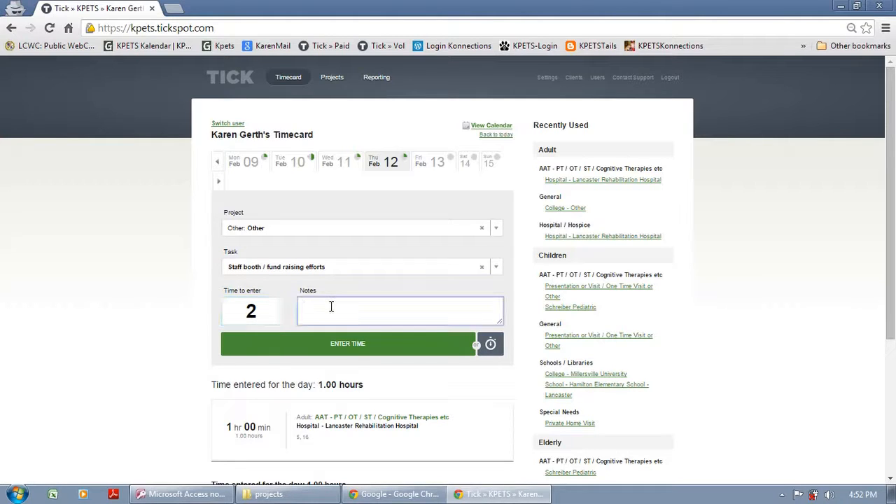
{"action": "type", "text": "25, 50, bark for life"}
{"action": "left_click", "coordinate": [346, 348]}
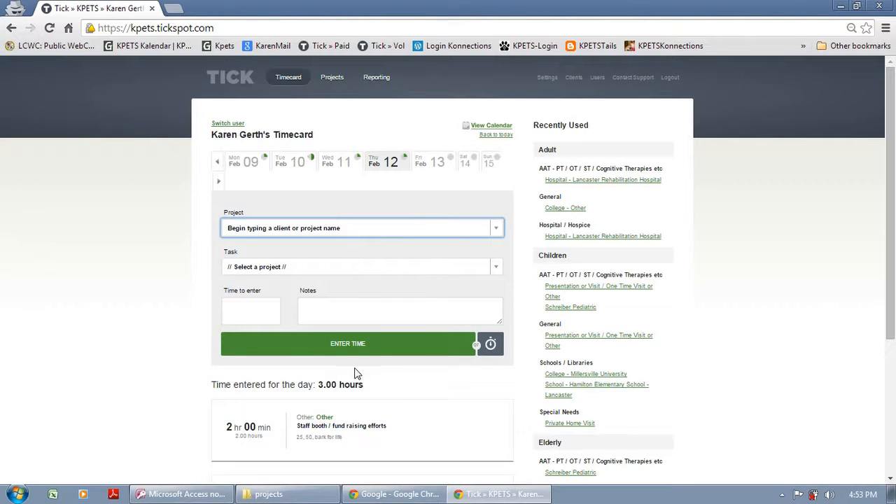
- On Wednesday, Feb 11, delete the 1-hour Schreiber Pediatric entry and confirm
{"action": "left_click", "coordinate": [340, 163]}
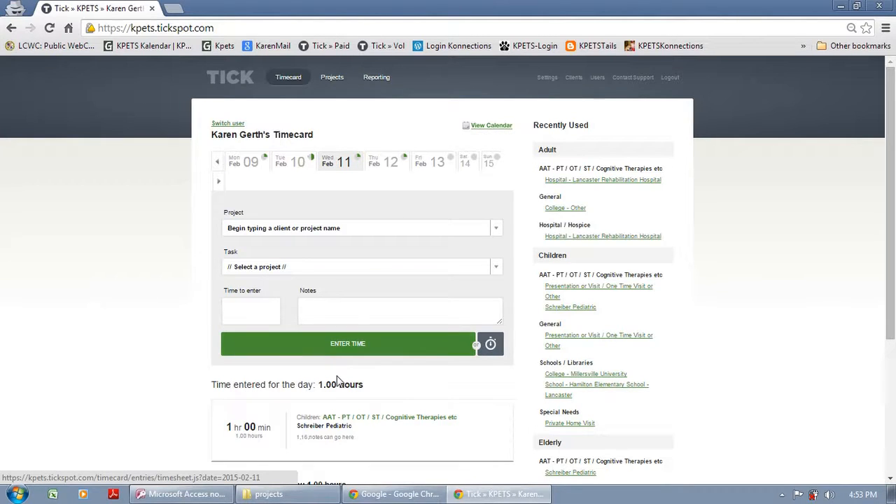
{"action": "scroll", "coordinate": [332, 388], "scroll_direction": "down", "scroll_amount": 2}
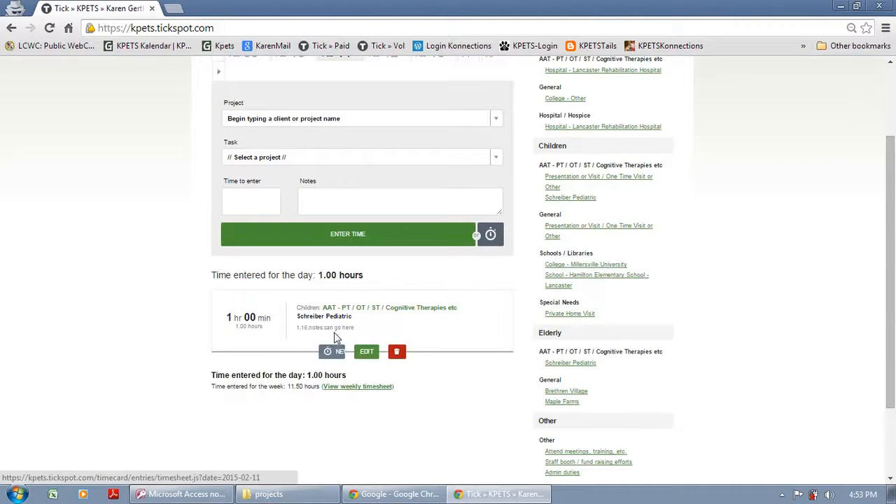
{"action": "mouse_move", "coordinate": [263, 319]}
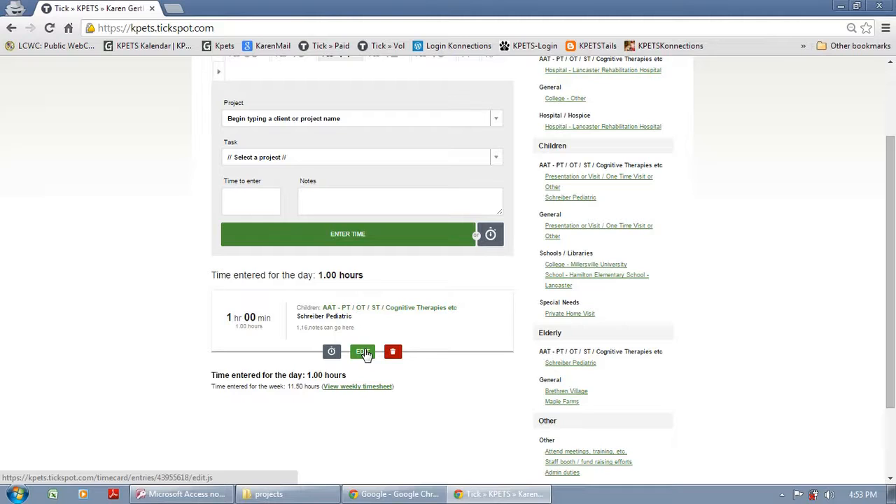
{"action": "left_click", "coordinate": [363, 352]}
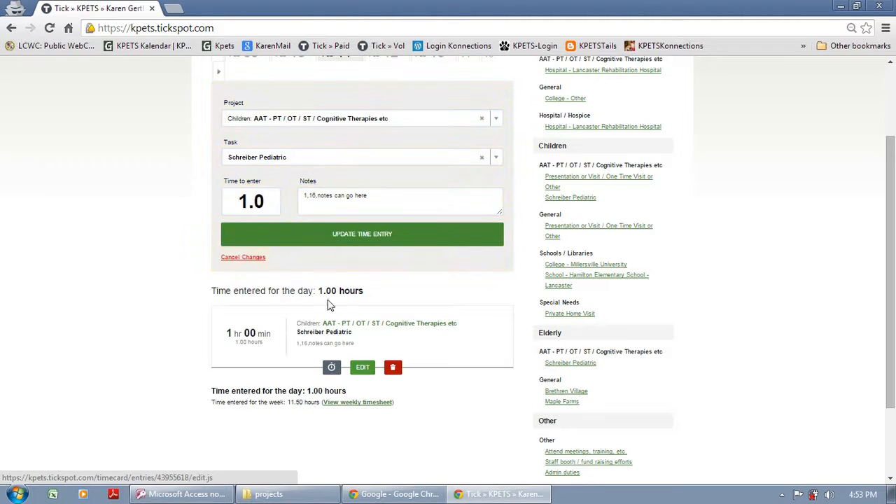
{"action": "left_click", "coordinate": [350, 238]}
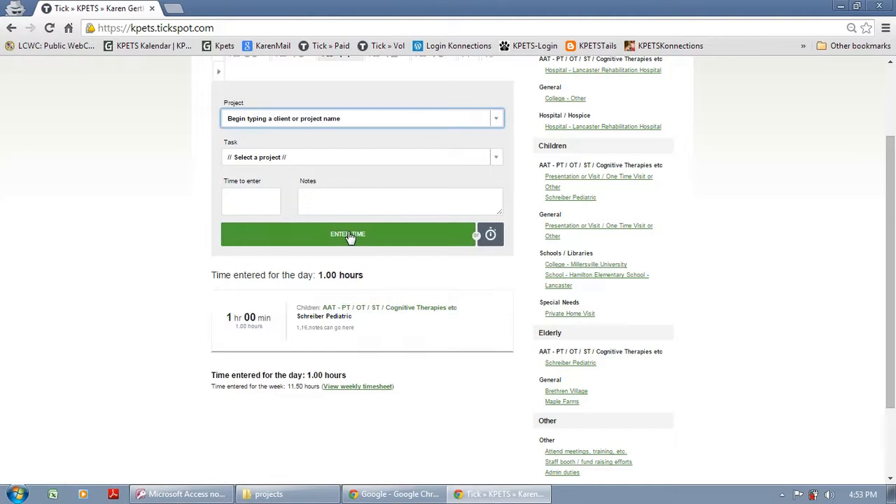
{"action": "mouse_move", "coordinate": [361, 352]}
{"action": "left_click", "coordinate": [392, 353]}
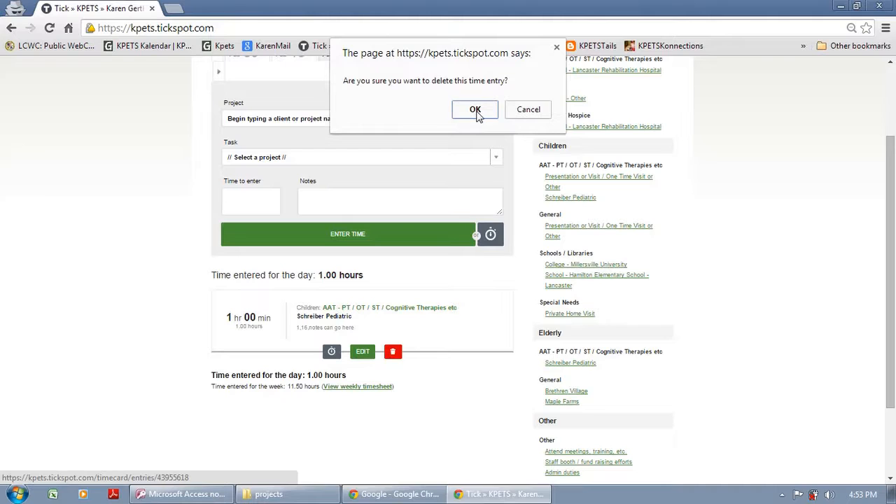
{"action": "left_click", "coordinate": [476, 112]}
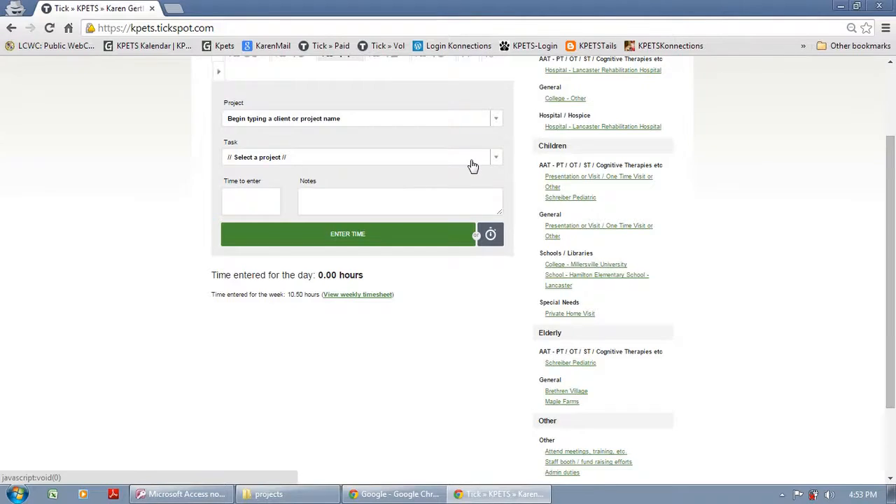
{"action": "scroll", "coordinate": [473, 163], "scroll_direction": "up", "scroll_amount": 3}
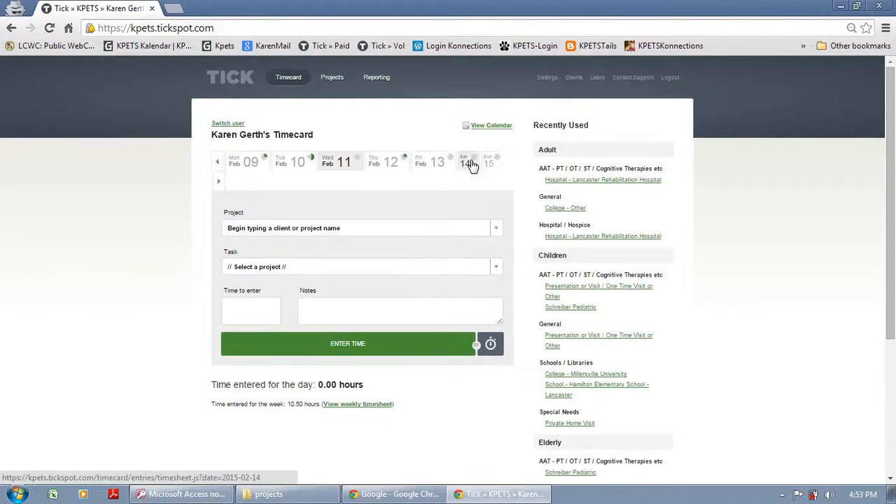
- In Reporting, use the 02/01/2015–02/28/2015 custom range and group by Person
{"action": "left_click", "coordinate": [377, 78]}
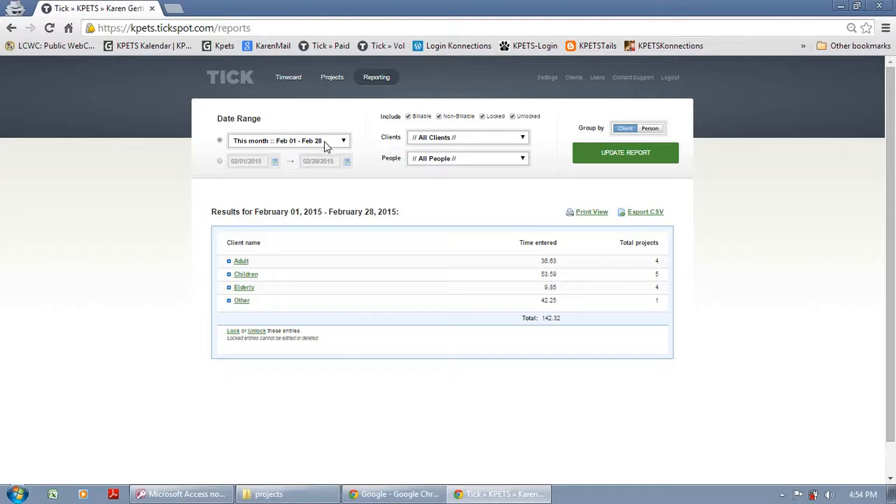
{"action": "left_click", "coordinate": [219, 162]}
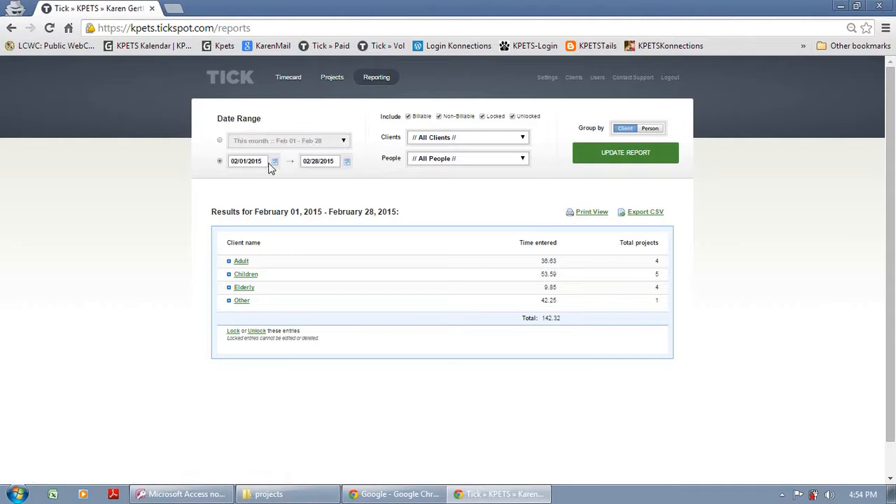
{"action": "left_click", "coordinate": [219, 141]}
{"action": "left_click", "coordinate": [344, 143]}
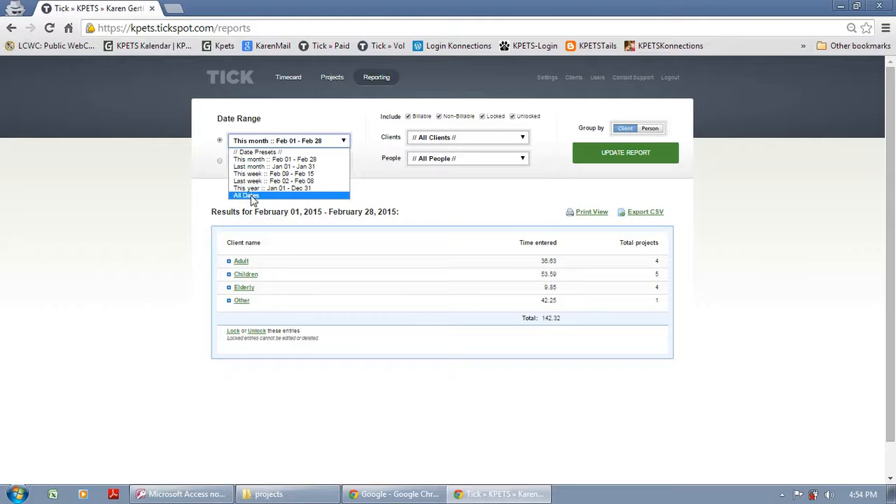
{"action": "left_click", "coordinate": [220, 160]}
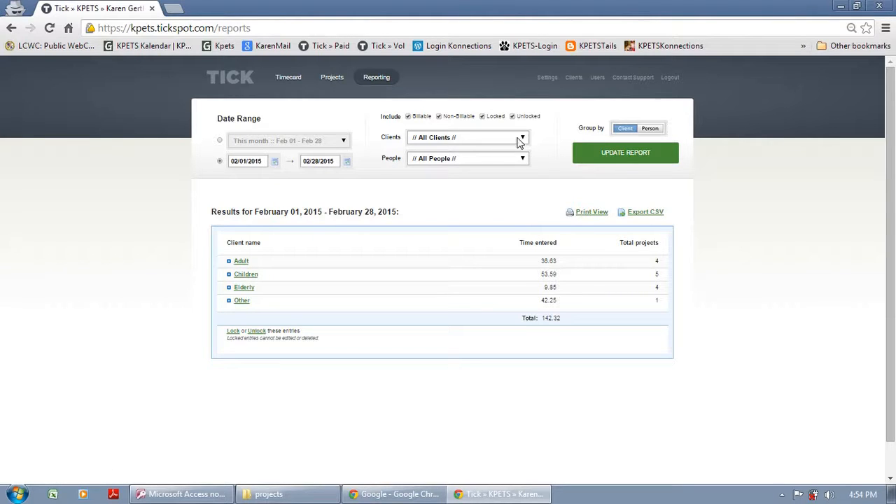
{"action": "left_click", "coordinate": [651, 131]}
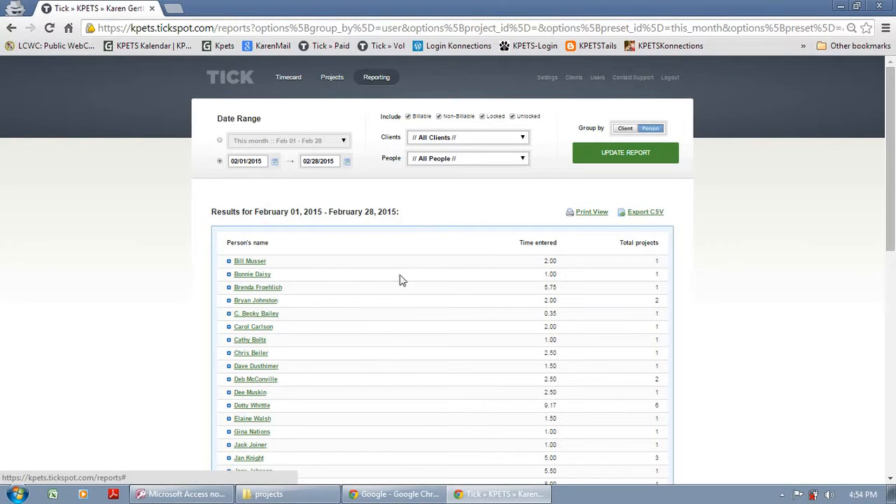
- Update the report, expand one person's hours by client, then return to the timecard
{"action": "left_click", "coordinate": [608, 157]}
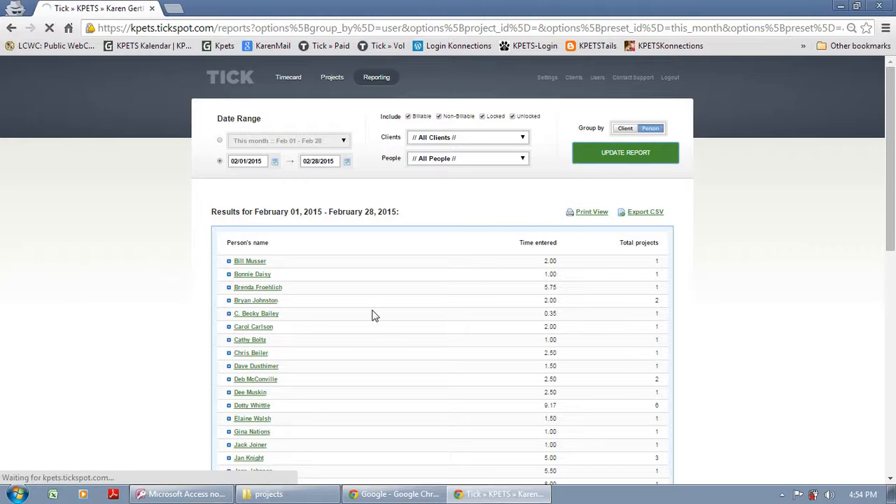
{"action": "scroll", "coordinate": [327, 343], "scroll_direction": "down", "scroll_amount": 5}
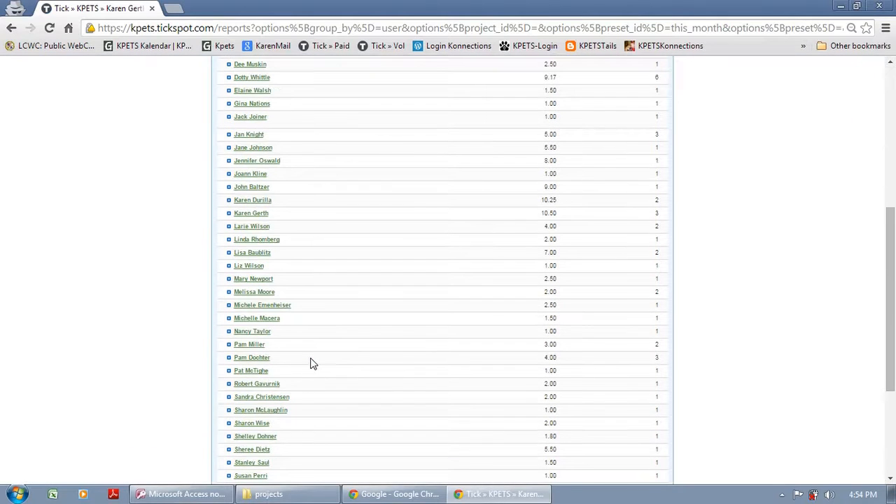
{"action": "scroll", "coordinate": [311, 362], "scroll_direction": "down", "scroll_amount": 2}
{"action": "scroll", "coordinate": [311, 349], "scroll_direction": "up", "scroll_amount": 4}
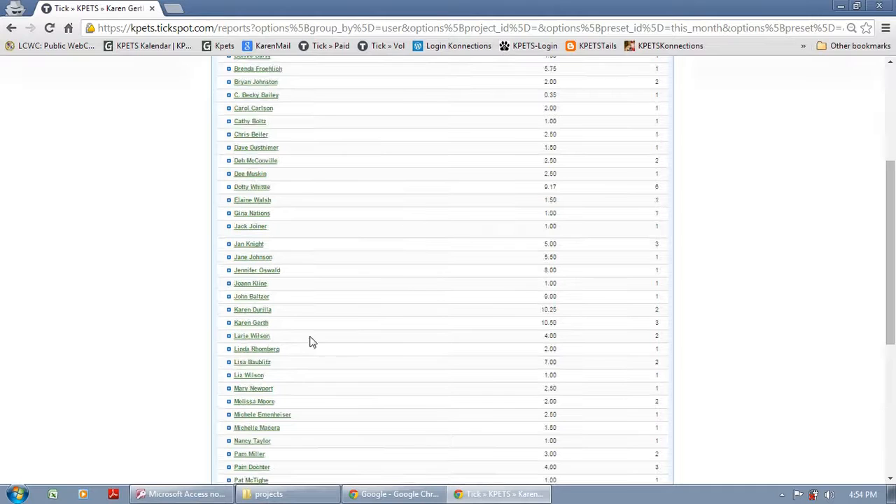
{"action": "left_click", "coordinate": [231, 325]}
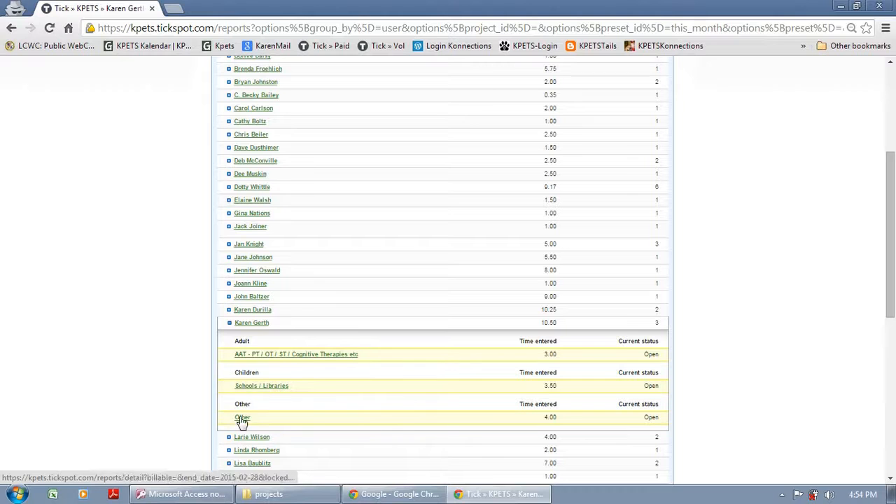
{"action": "left_click", "coordinate": [278, 341]}
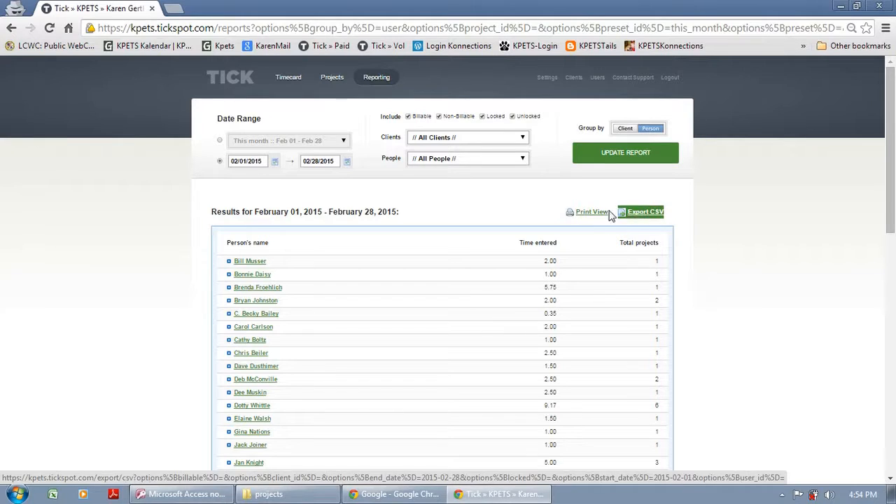
{"action": "left_click", "coordinate": [287, 78]}
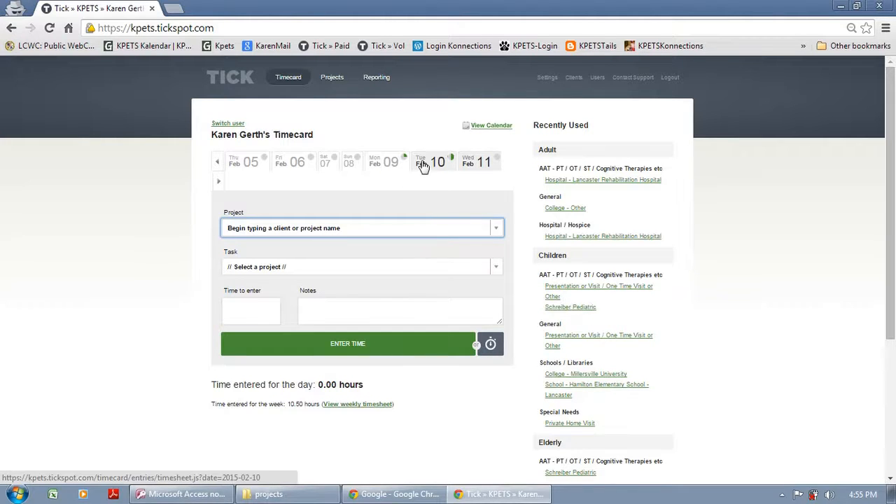
- Open Saturday, Feb 14, prefill the Schreiber Pediatric task from Recently Used, then log out
{"action": "left_click", "coordinate": [217, 180]}
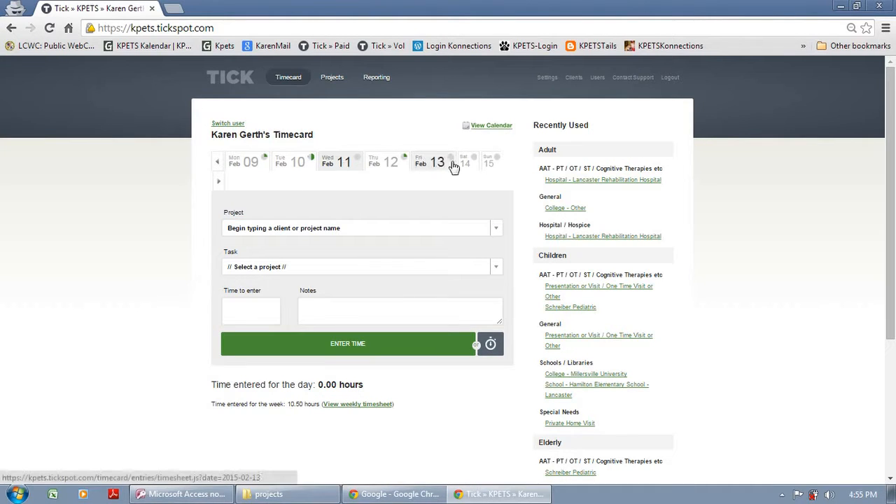
{"action": "left_click", "coordinate": [464, 164]}
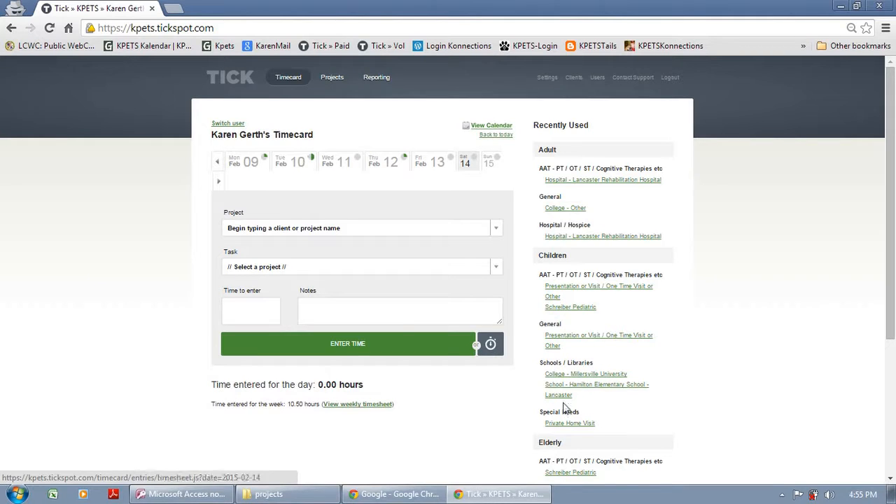
{"action": "left_click", "coordinate": [554, 311]}
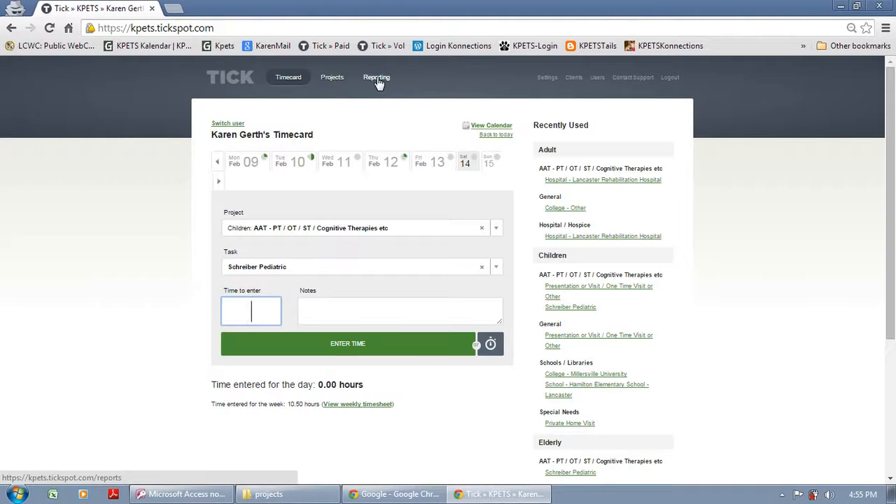
{"action": "left_click", "coordinate": [671, 79]}
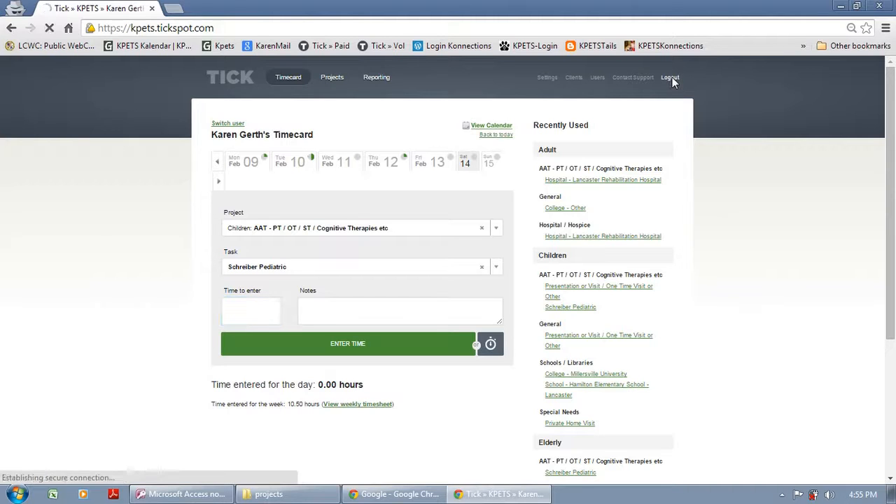